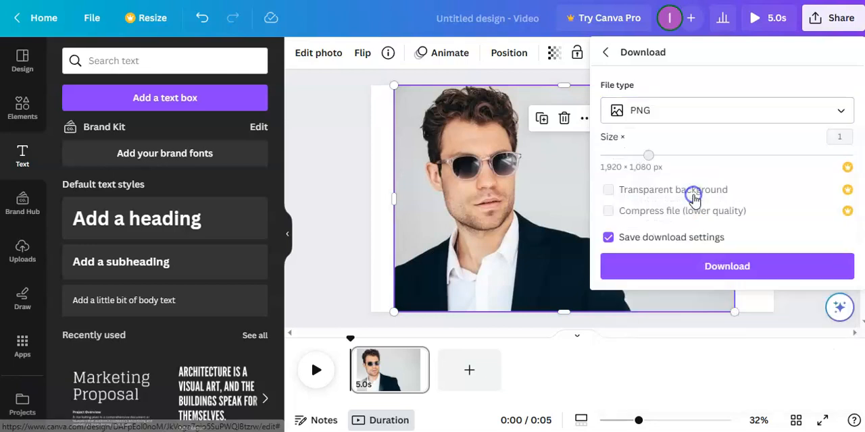
Step: Download the portrait design as a PNG and upload that file to remove.bg
left_click(709, 269)
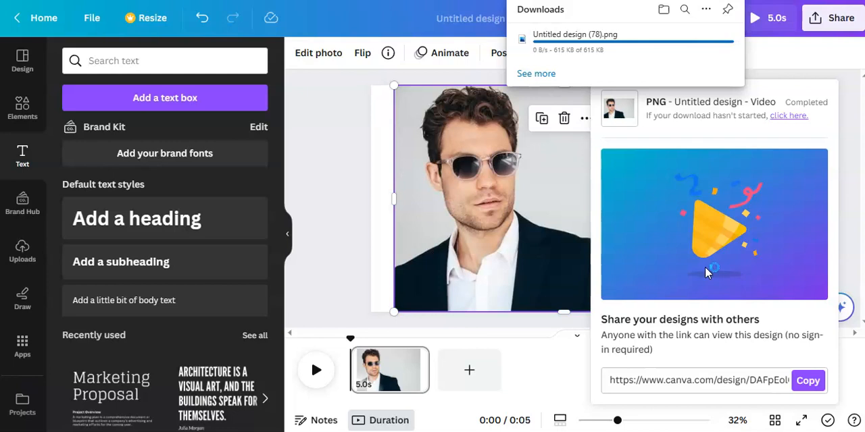
mouse_move(690, 44)
left_click_drag(690, 45, 319, 158)
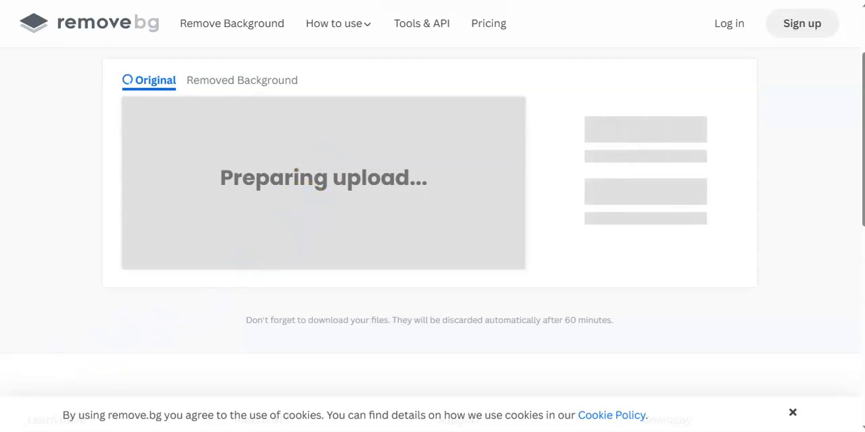
Step: Download the preview-size image with the background removed and upload it to the Canva design
left_click(628, 149)
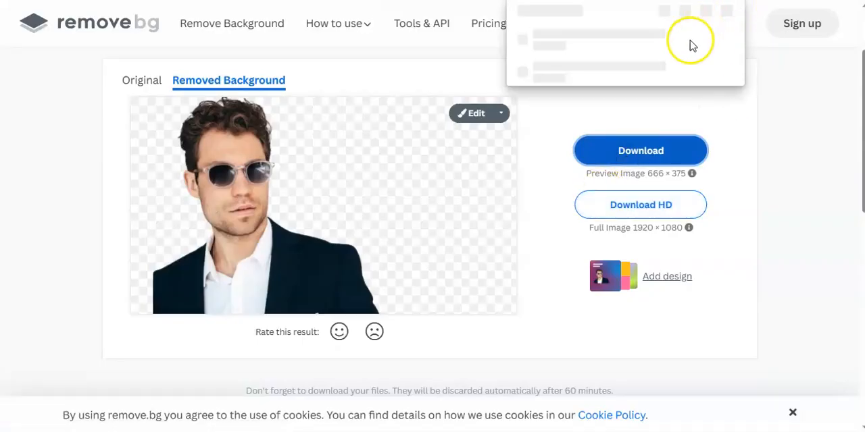
left_click_drag(686, 42, 321, 131)
left_click(322, 125)
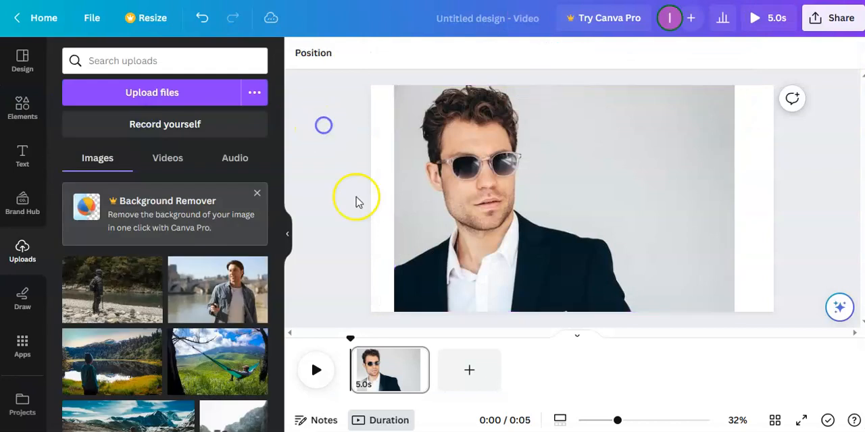
Step: Add a second page and place the background-free portrait against the page's top right corner
left_click(471, 376)
left_click(112, 291)
left_click(38, 161)
left_click_drag(679, 139, 788, 114)
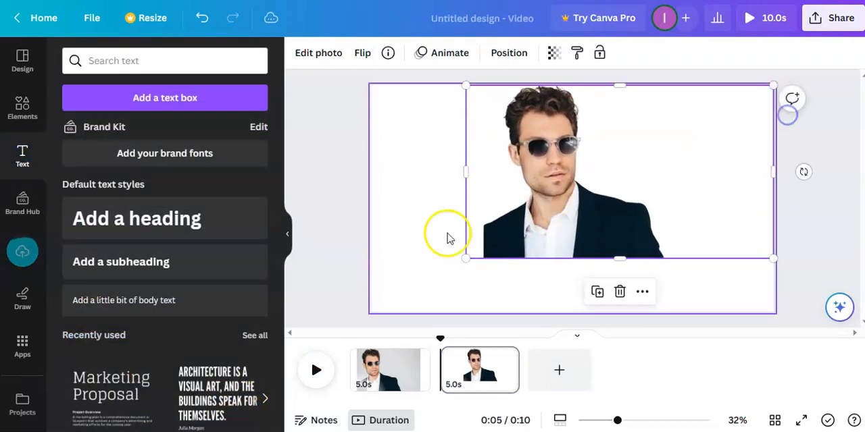
Step: Enlarge the cutout portrait to the page height and crop away the empty area beside the man's shoulder, shifting it slightly right
left_click_drag(466, 257, 358, 280)
left_click_drag(773, 194, 657, 195)
left_click_drag(576, 187, 598, 187)
Step: Adjust the portrait's colour by setting Saturation to -100 and Vibrance to 100
left_click(330, 55)
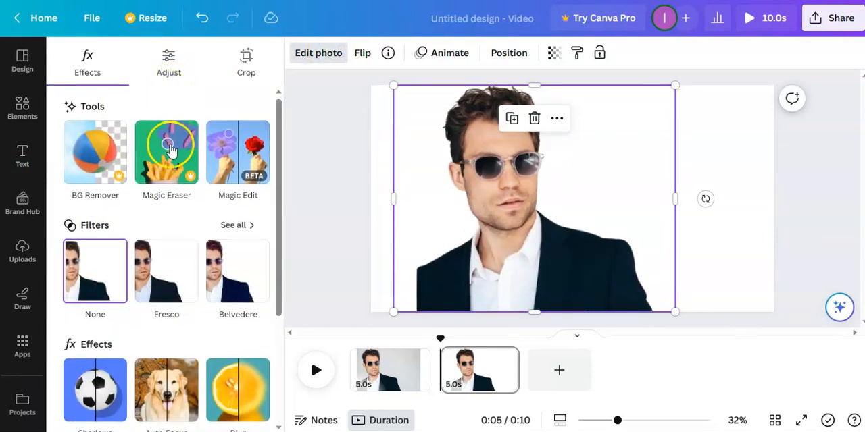
scroll(174, 159, "down", 3)
scroll(179, 176, "up", 3)
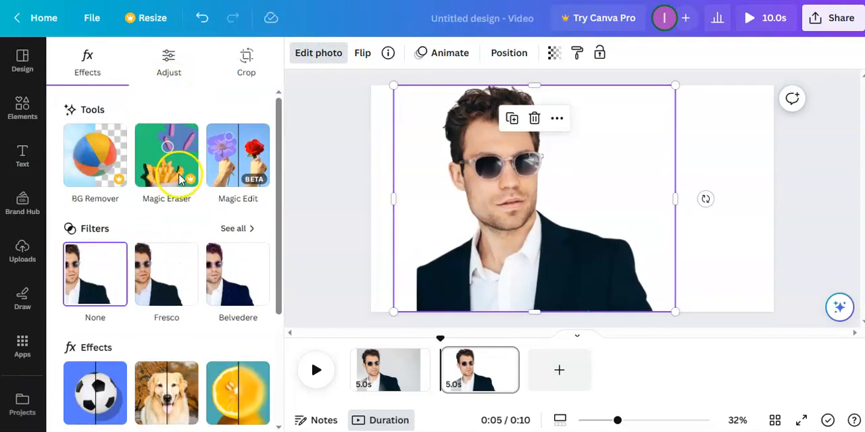
left_click(175, 79)
scroll(173, 237, "down", 2)
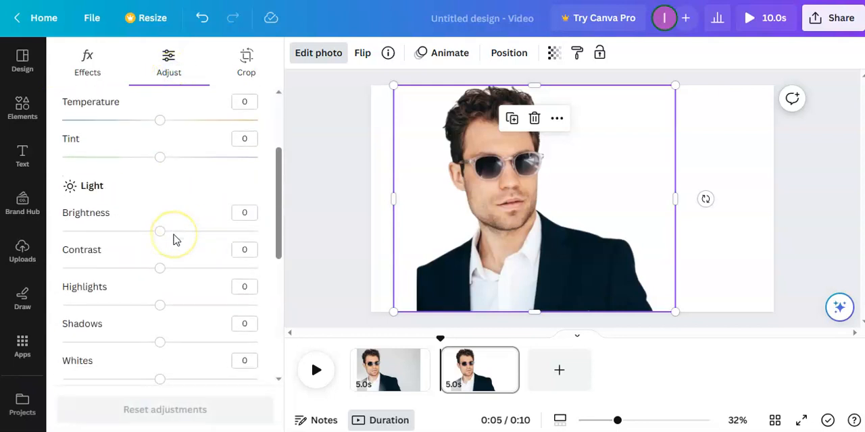
scroll(173, 238, "down", 5)
left_click_drag(156, 301, 42, 293)
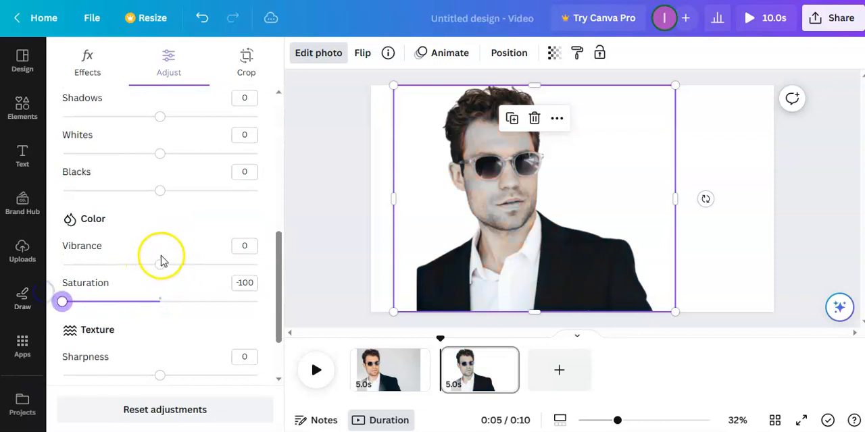
left_click_drag(161, 264, 260, 269)
Step: Brighten the portrait's tones by setting Whites to 100, Shadows to 81 and Highlights to 62
scroll(131, 245, "up", 3)
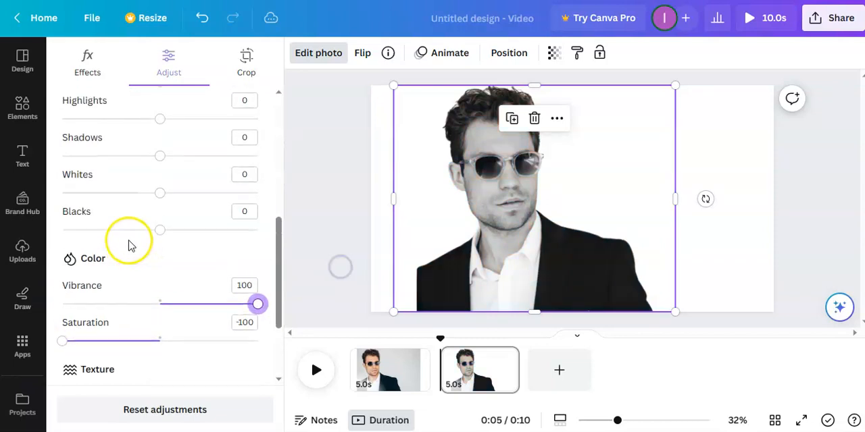
left_click_drag(154, 247, 289, 250)
left_click_drag(160, 206, 236, 212)
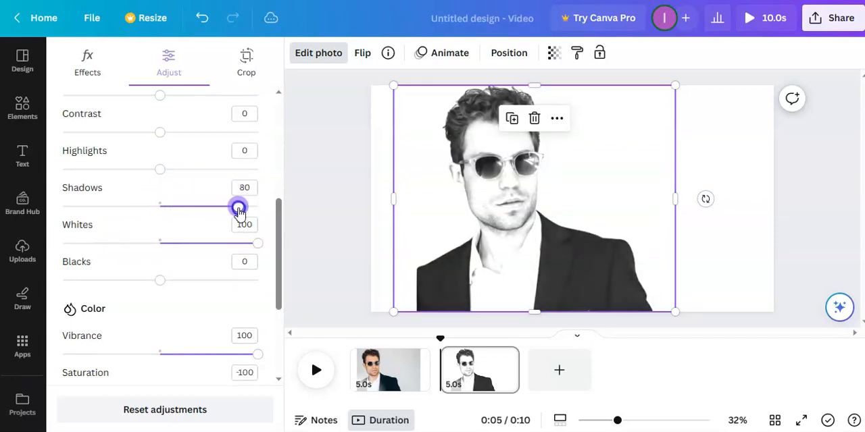
mouse_move(161, 170)
left_mouse_down()
mouse_move(193, 173)
mouse_move(144, 173)
mouse_move(172, 175)
left_mouse_up()
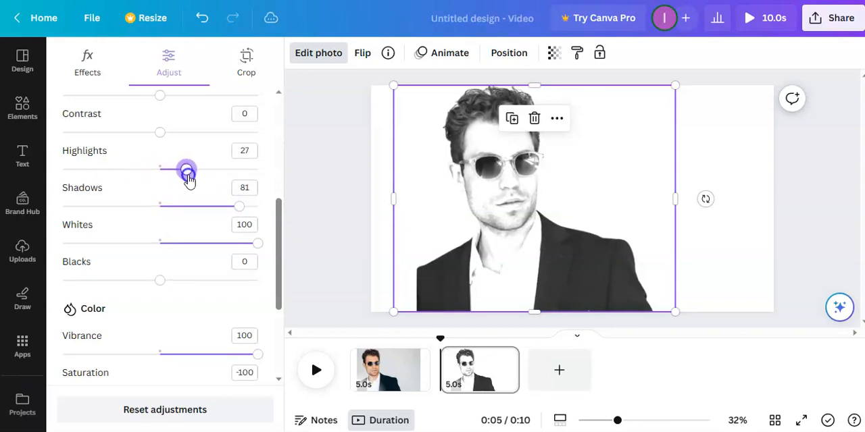
scroll(174, 160, "up", 1)
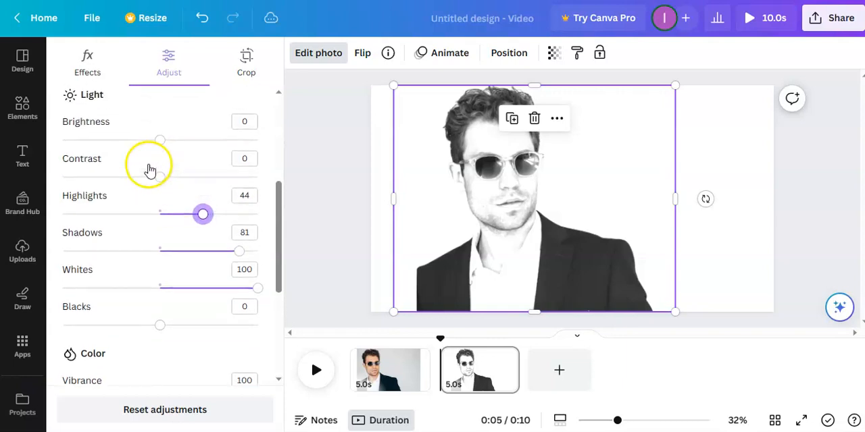
left_click_drag(201, 219, 194, 220)
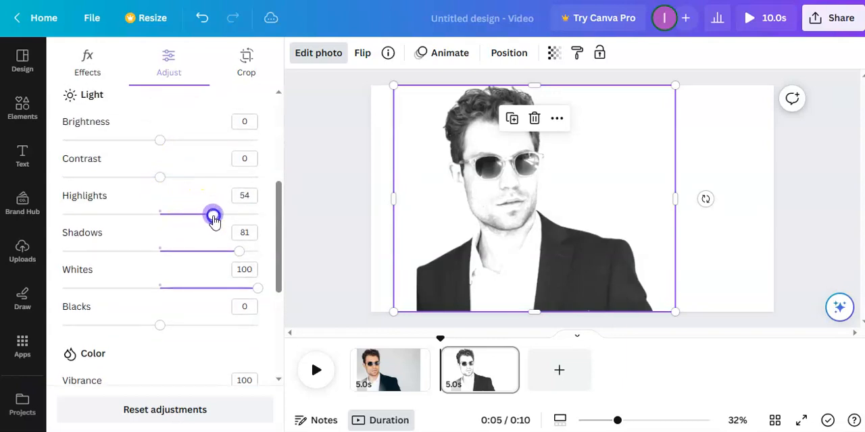
Step: Refine the portrait's light settings with Brightness -28, Contrast 64, Highlights 66 and Shadows 91
left_click_drag(158, 181, 208, 190)
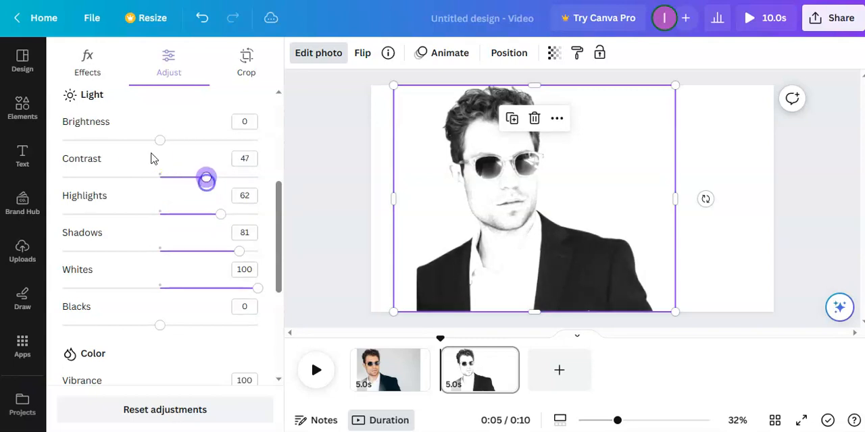
left_click_drag(157, 141, 155, 146)
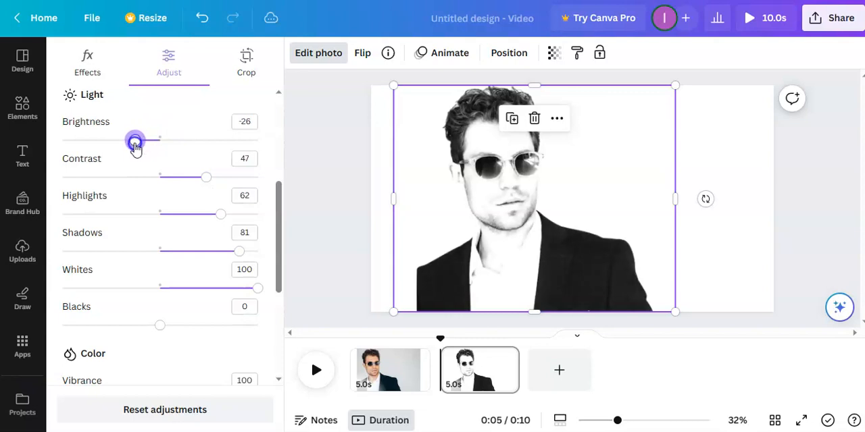
left_click_drag(132, 150, 133, 149)
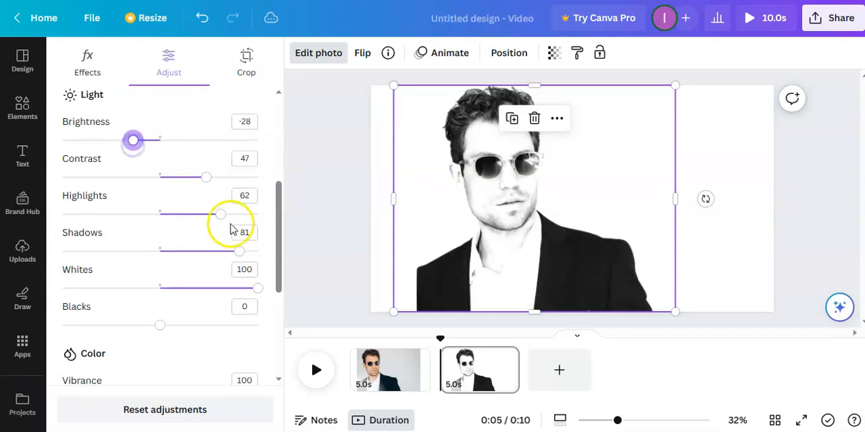
left_click_drag(208, 177, 223, 177)
left_click_drag(220, 214, 225, 215)
scroll(165, 218, "down", 3)
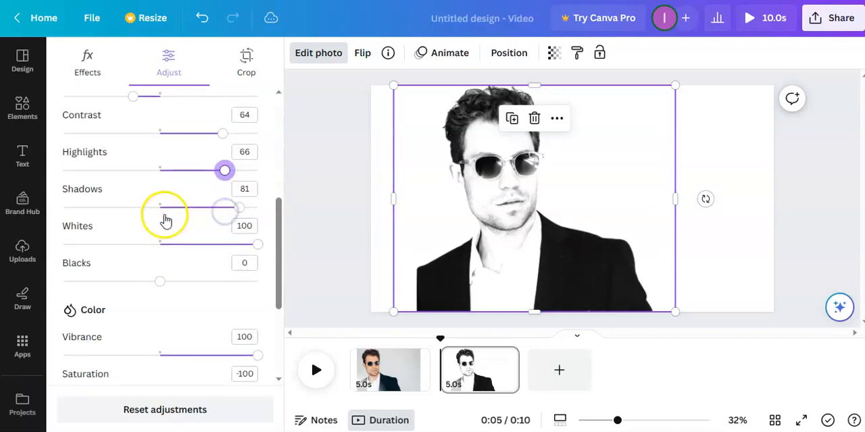
left_click_drag(239, 160, 250, 160)
Step: Set the portrait's Sharpness to 100 and raise Clarity to its maximum
scroll(172, 214, "down", 4)
left_click_drag(160, 295, 260, 303)
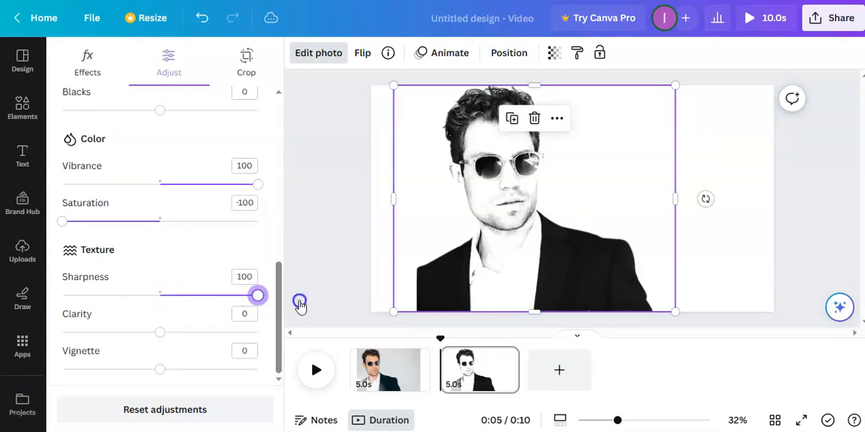
left_click_drag(162, 334, 186, 339)
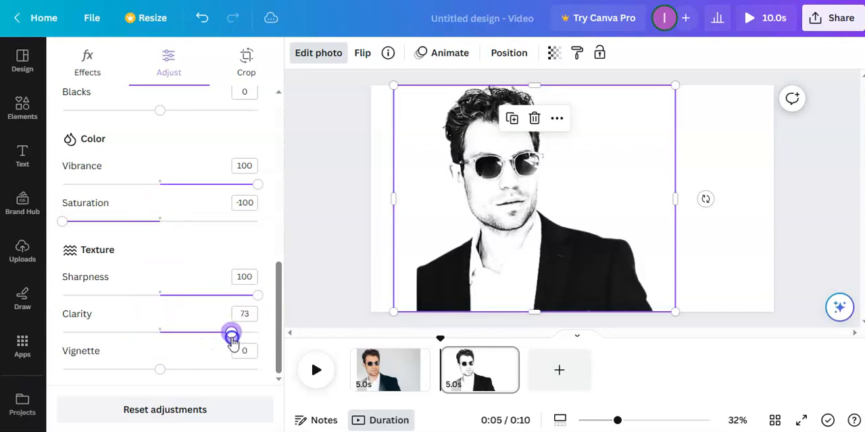
left_click_drag(242, 343, 285, 340)
Step: Lower the portrait's Brightness to -30
scroll(97, 293, "up", 5)
left_click_drag(136, 158, 132, 152)
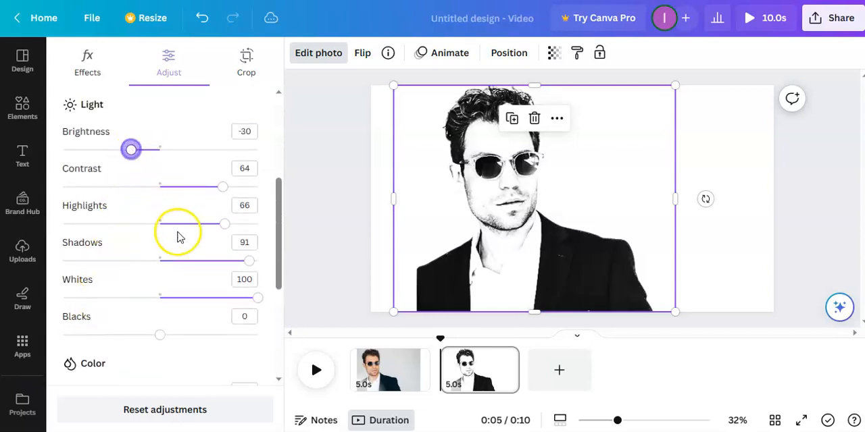
scroll(166, 336, "down", 3)
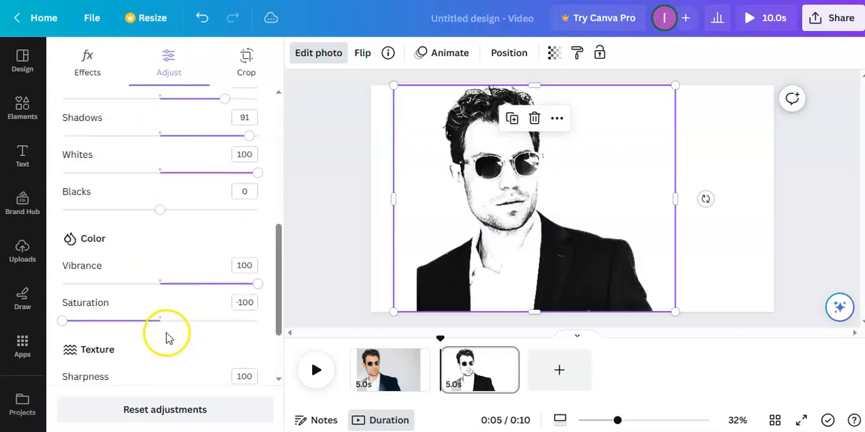
Step: Examine the face and jacket details of the black-and-white portrait at a larger magnification
left_click(315, 245)
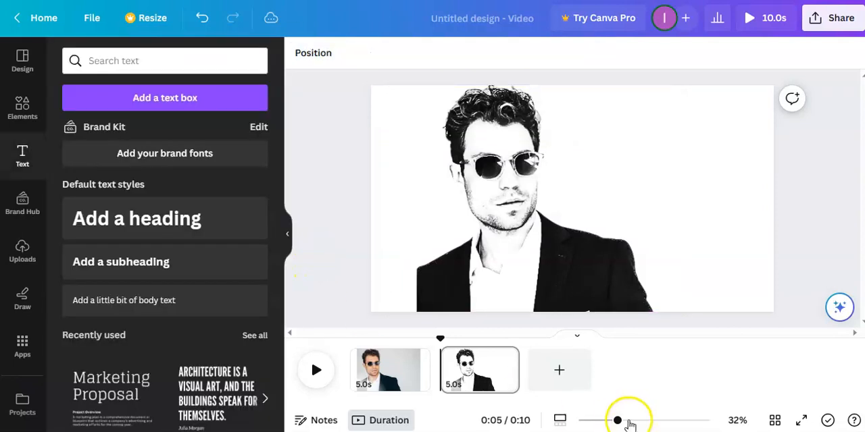
left_click_drag(617, 420, 636, 421)
scroll(493, 322, "up", 1)
scroll(494, 322, "down", 5)
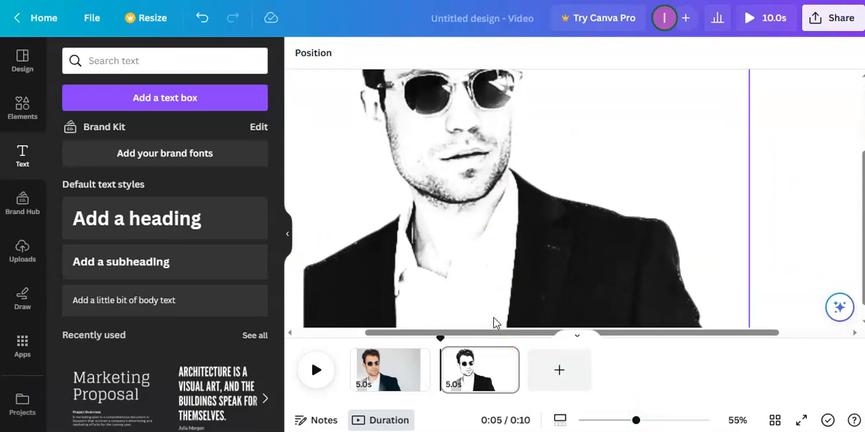
left_click(608, 424)
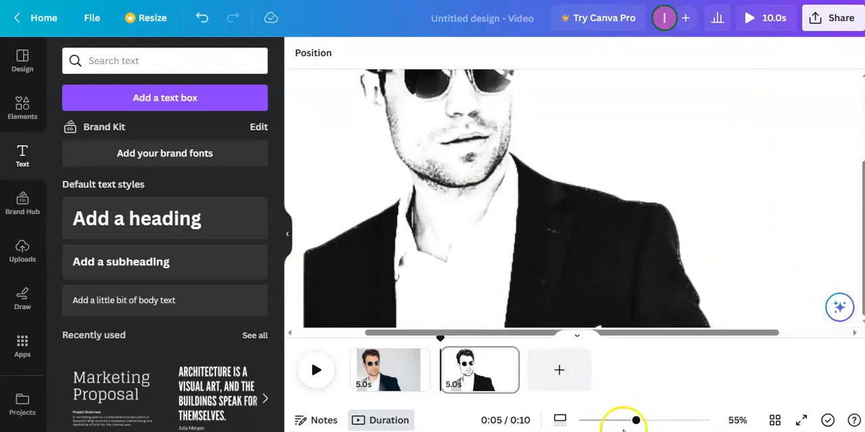
left_click_drag(638, 422, 619, 422)
Step: Switch the portrait's adjustment area from the whole image to Foreground
left_click(475, 183)
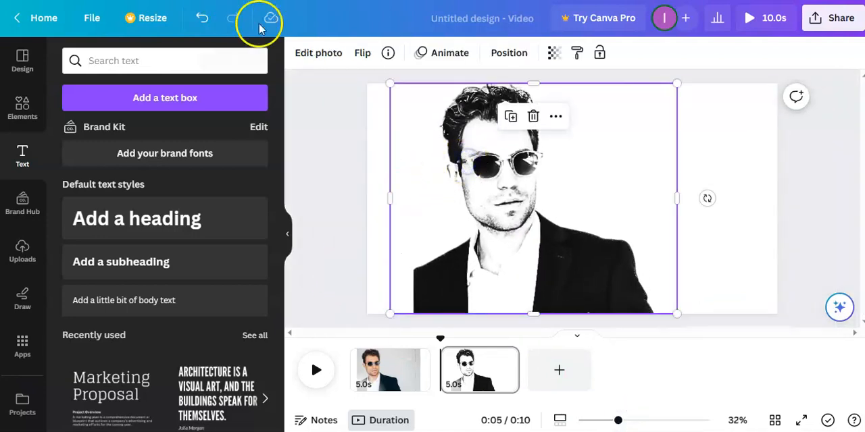
left_click(303, 52)
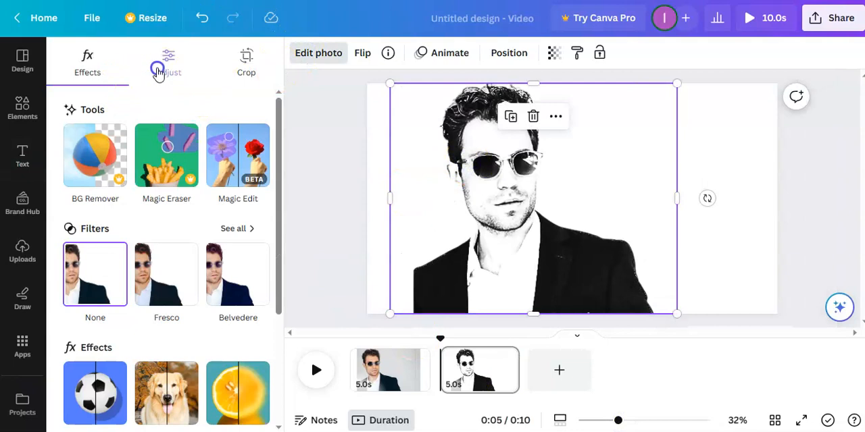
left_click(157, 71)
left_click(186, 169)
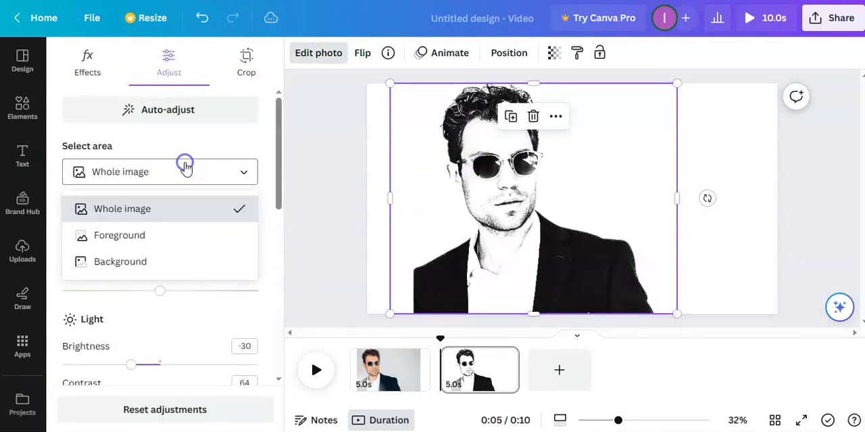
left_click(133, 236)
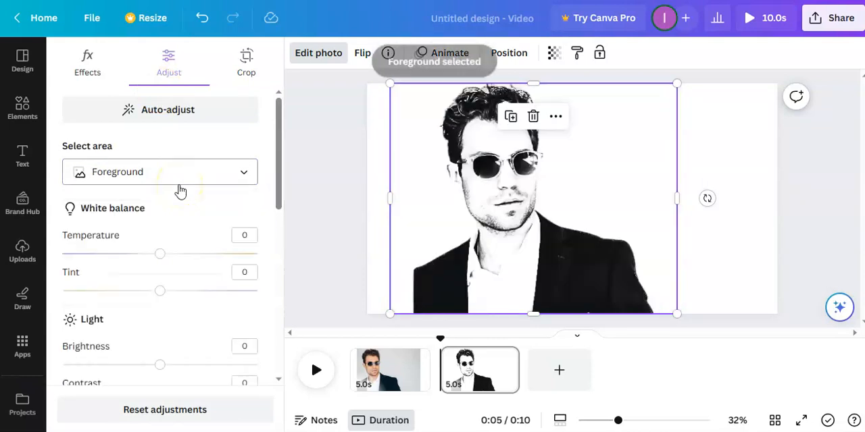
Step: Set the foreground's Blacks to 89, and its Whites, Sharpness and Clarity to 100
scroll(181, 192, "down", 5)
scroll(181, 191, "down", 2)
left_click_drag(156, 202, 198, 202)
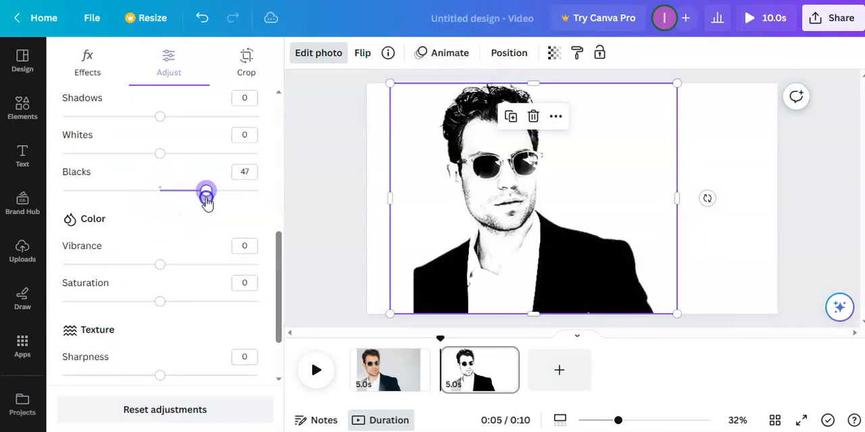
left_click_drag(213, 203, 223, 200)
left_click_drag(157, 155, 192, 164)
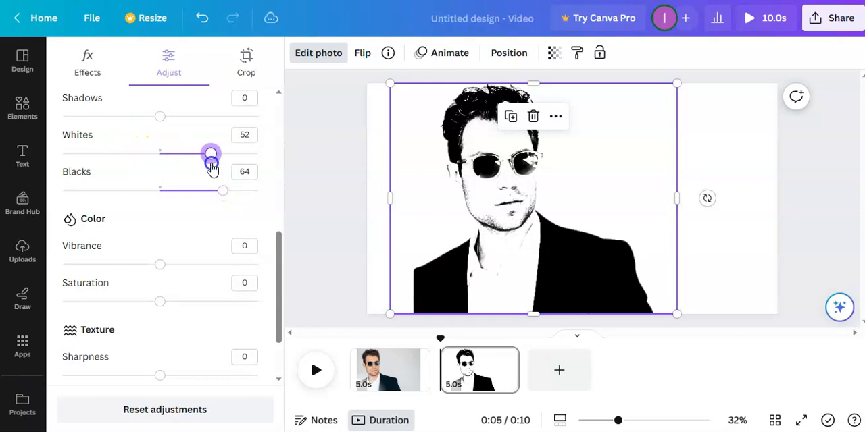
left_click_drag(226, 193, 248, 194)
left_click_drag(209, 155, 243, 159)
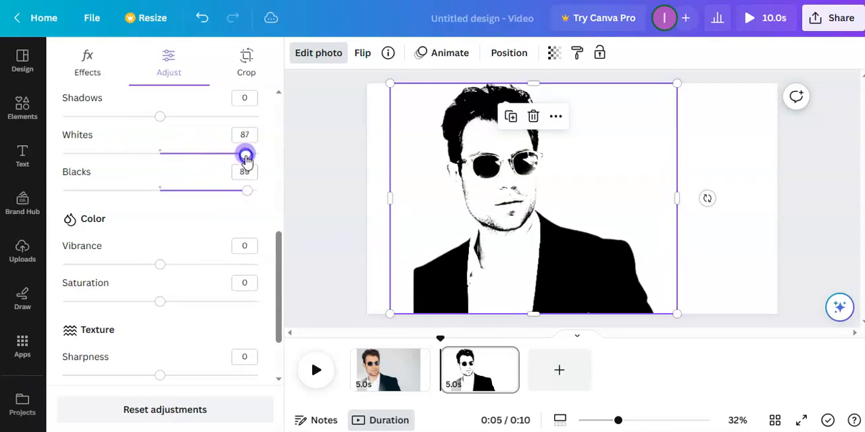
scroll(166, 236, "down", 3)
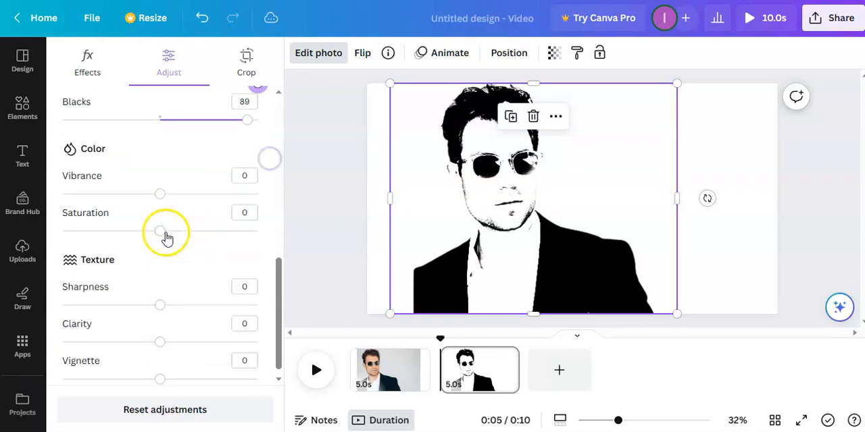
left_click_drag(161, 296, 264, 295)
left_click_drag(162, 332, 300, 330)
Step: Reset the foreground's Whites to 0 and set Contrast to 9 and Brightness to 53
scroll(106, 203, "up", 4)
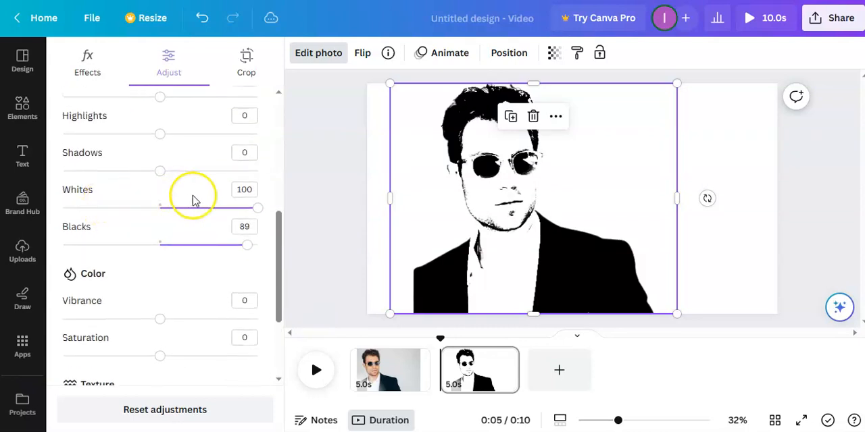
left_click_drag(255, 209, 168, 190)
scroll(106, 165, "up", 3)
left_click_drag(159, 150, 212, 150)
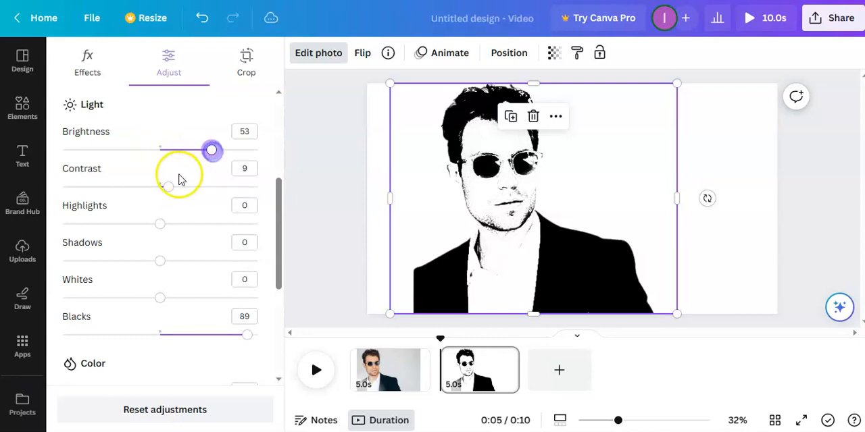
Step: Set the foreground's Whites to 52 and Blacks to 57
scroll(177, 179, "down", 2)
left_click_drag(160, 208, 216, 249)
left_click(237, 247)
Step: Lower the foreground's Brightness to about -38 and close the photo adjustments
scroll(158, 169, "up", 2)
left_click_drag(202, 197, 183, 199)
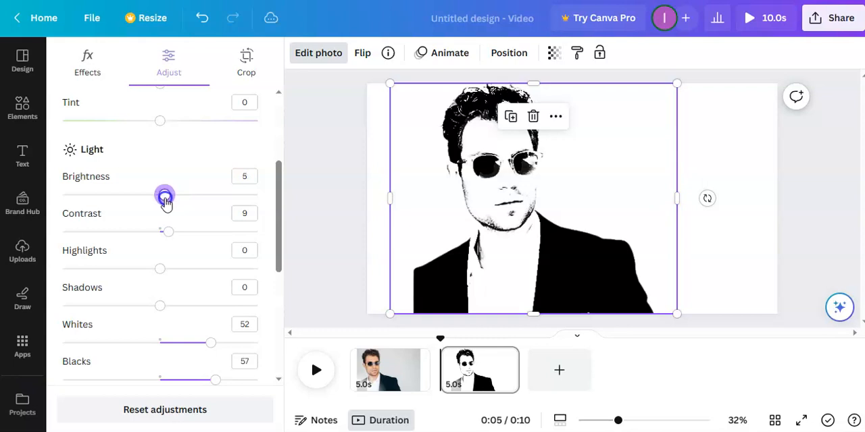
left_click_drag(158, 202, 114, 208)
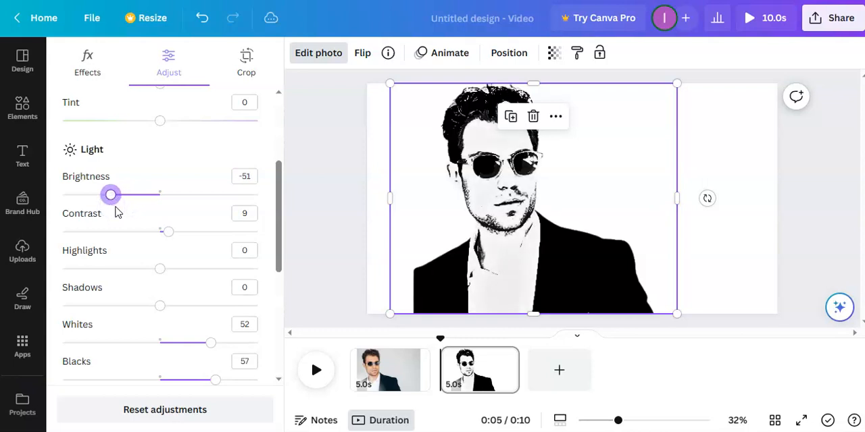
left_click_drag(119, 201, 125, 203)
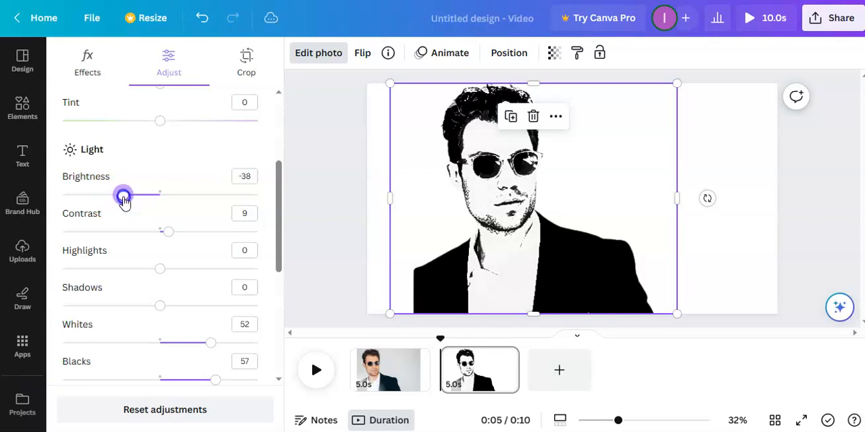
scroll(122, 230, "down", 5)
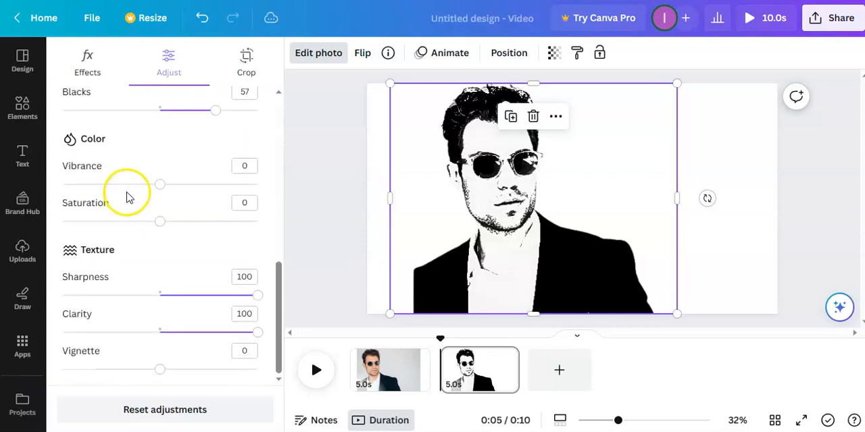
left_click(314, 164)
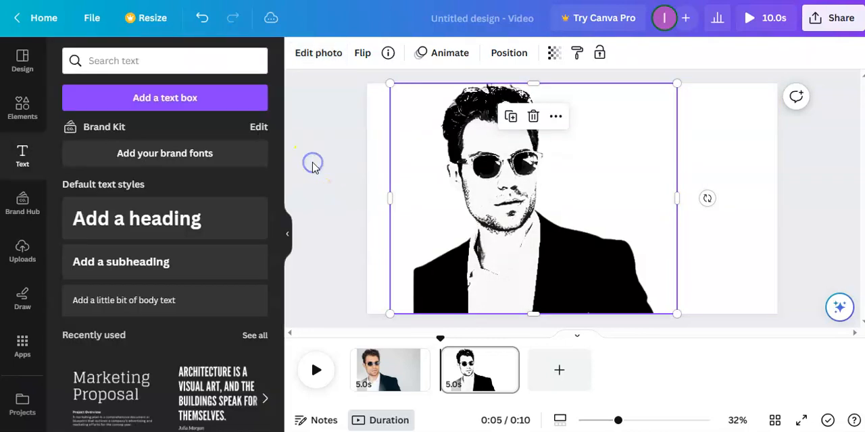